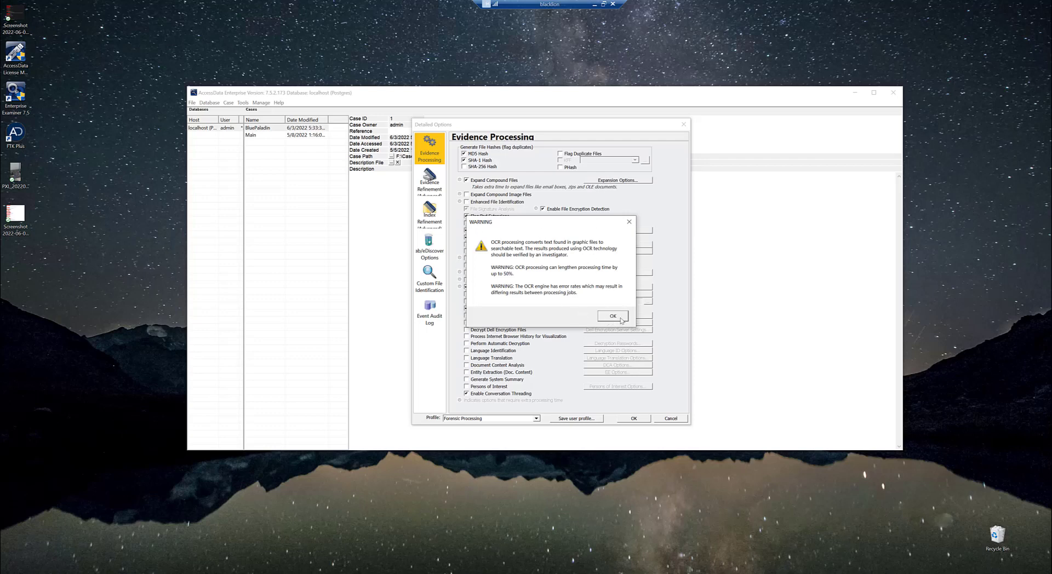
Accept the OCR warning and review the OCR options, including the language list for the LeadTools engine, without saving changes
left_click(612, 317)
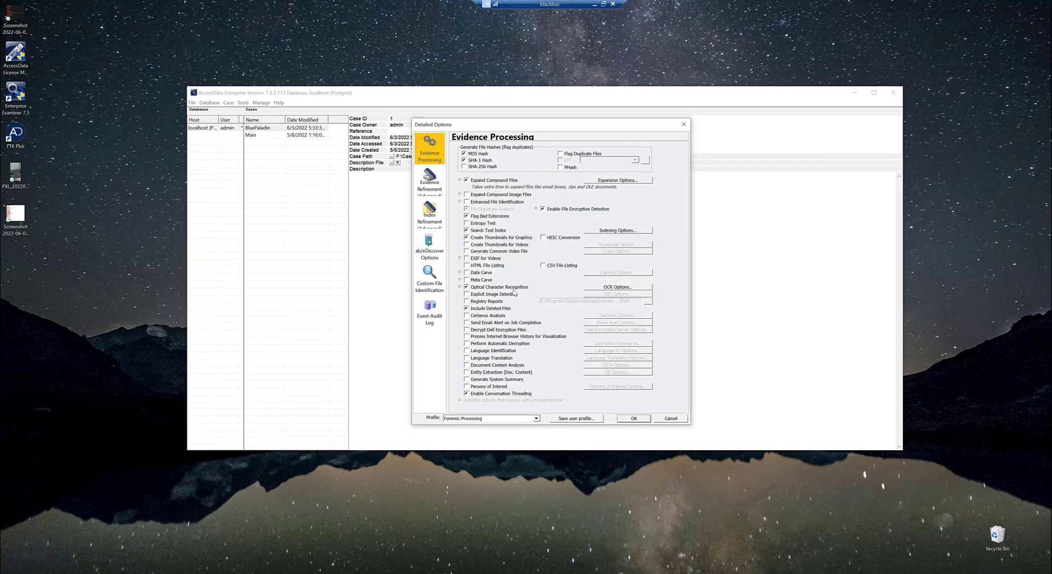
left_click(635, 287)
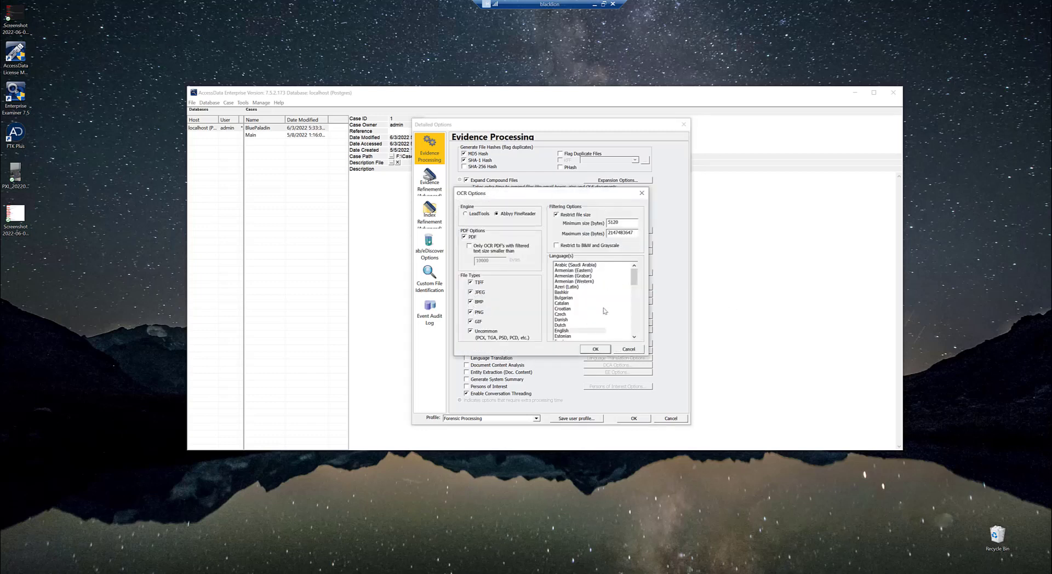
mouse_move(634, 276)
left_mouse_down()
mouse_move(636, 341)
mouse_move(631, 271)
left_mouse_up()
left_click(479, 217)
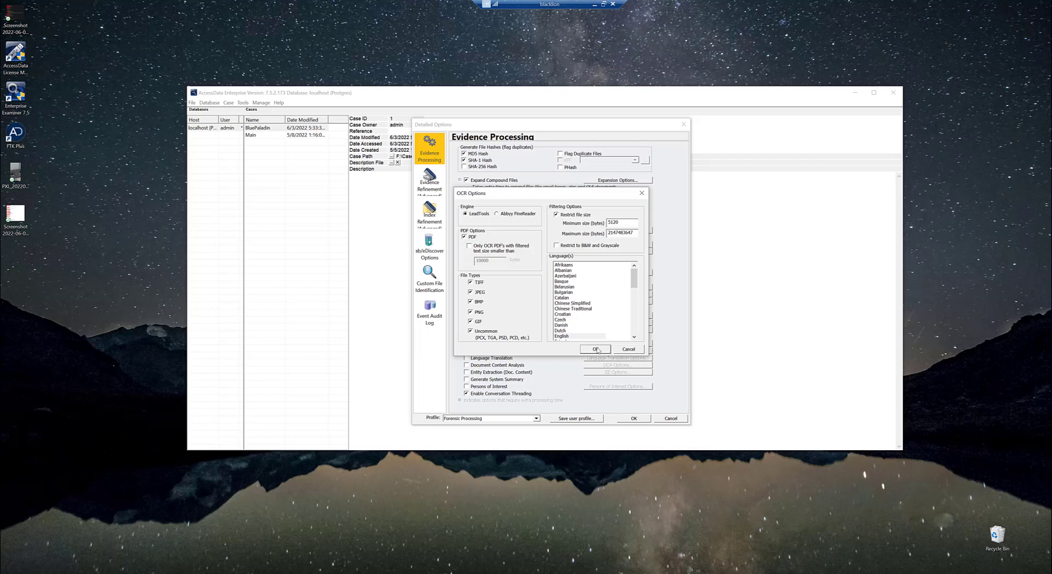
left_click(630, 351)
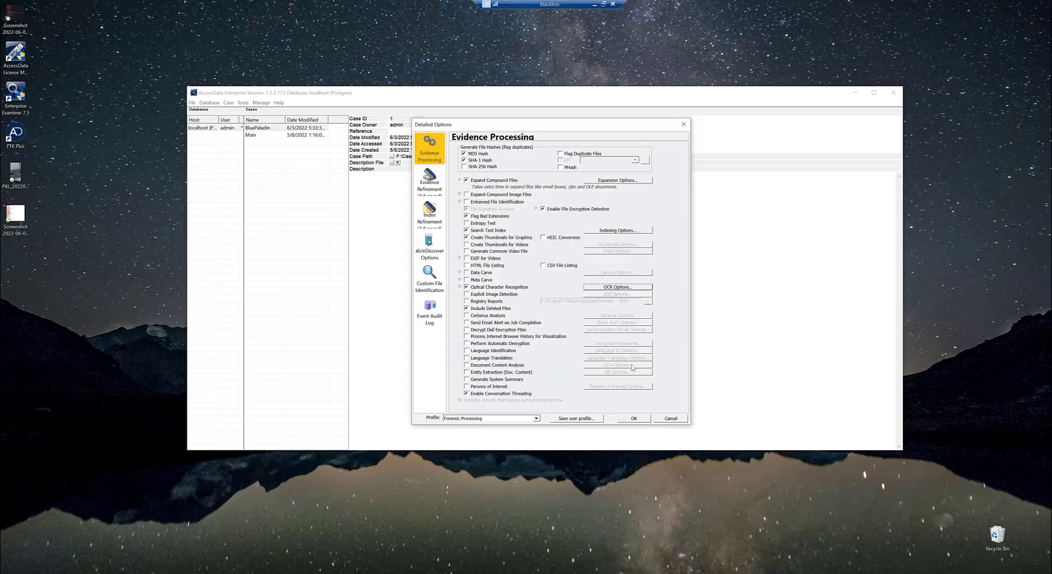
Switch to the BluePaladin case window and open Additional Analysis for its evidence
left_click(274, 573)
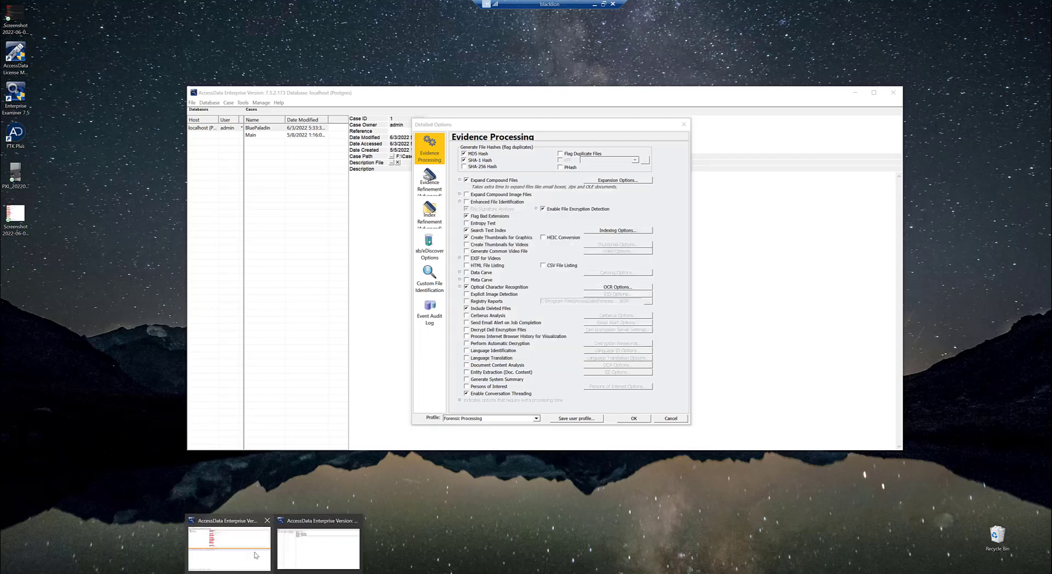
left_click(255, 553)
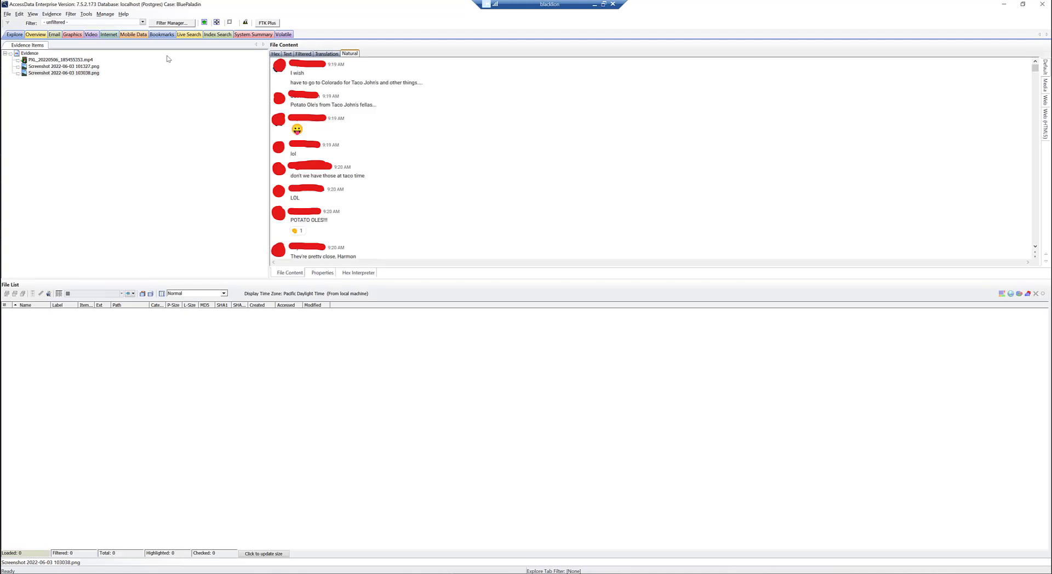
left_click(52, 14)
left_click(78, 55)
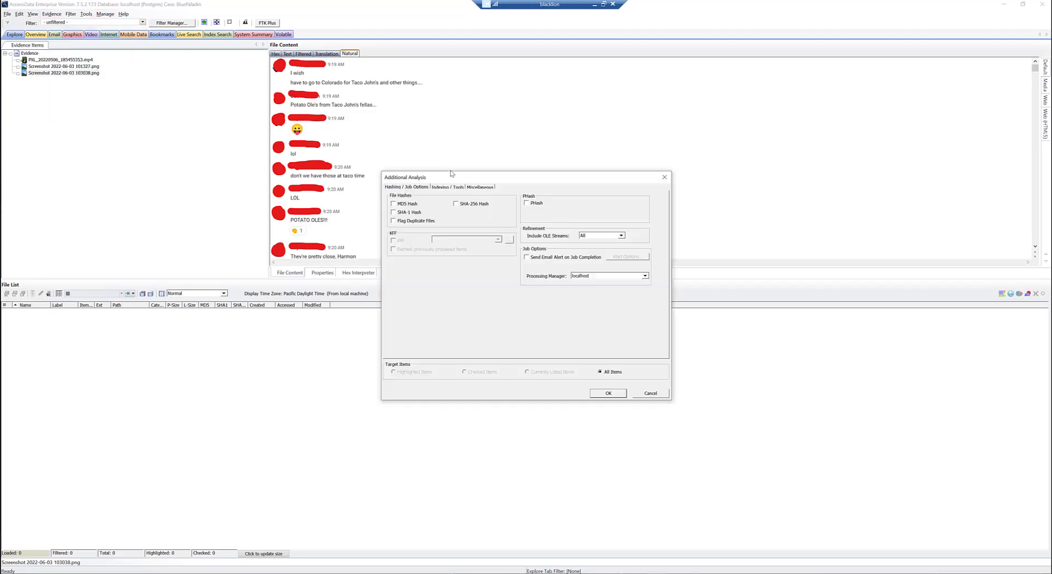
Enable Optical Character Recognition for all items, look at its OCR options and cancel the additional analysis
left_click(448, 188)
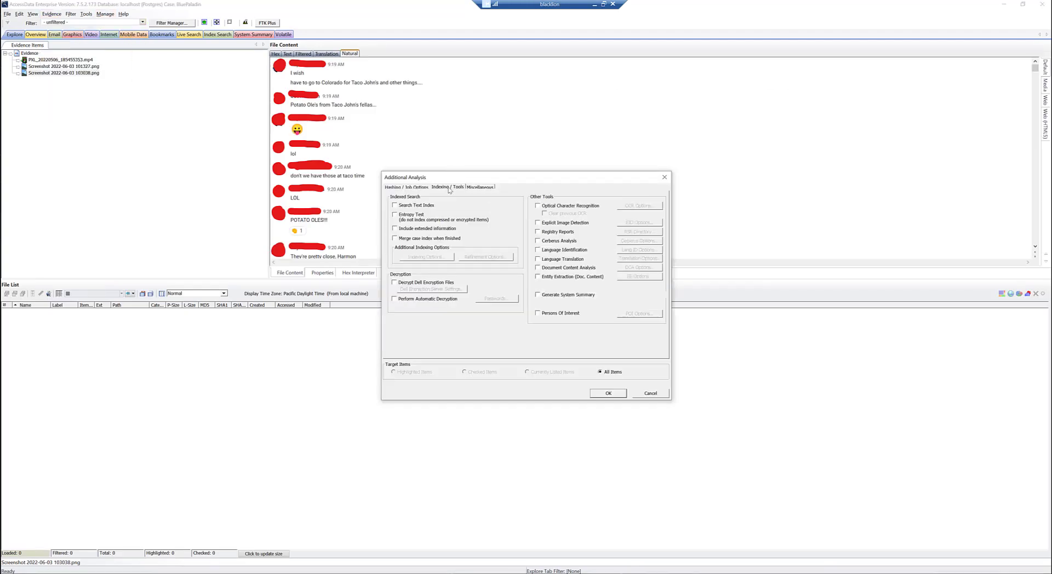
left_click(545, 207)
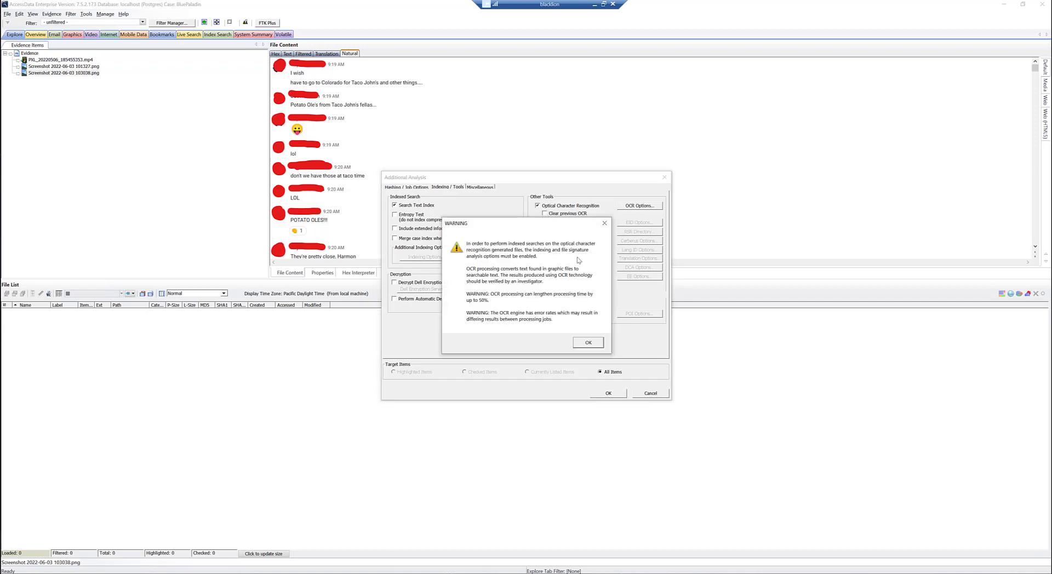
left_click(589, 344)
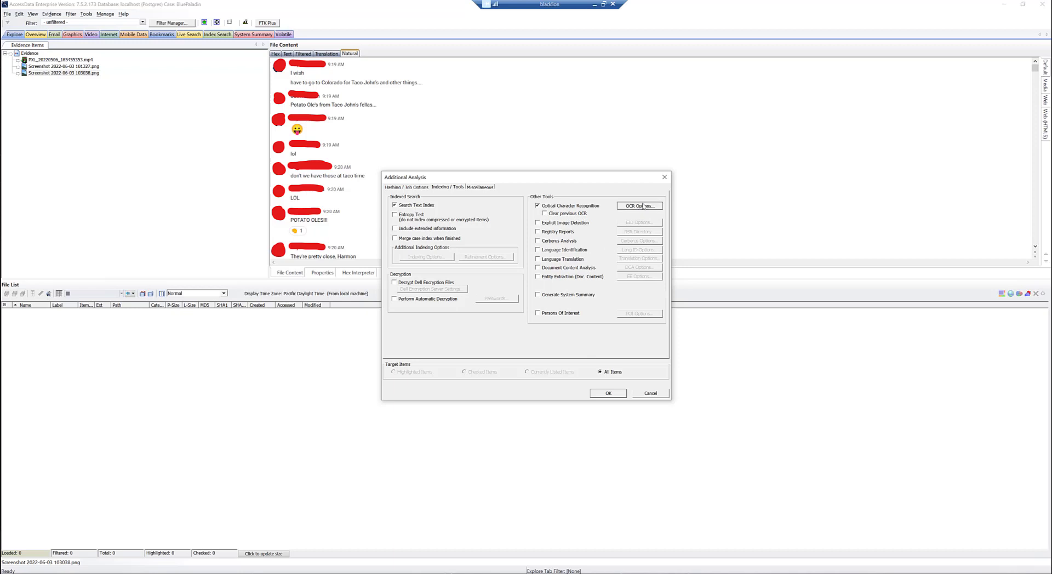
left_click(640, 207)
left_click(617, 209)
left_click(646, 395)
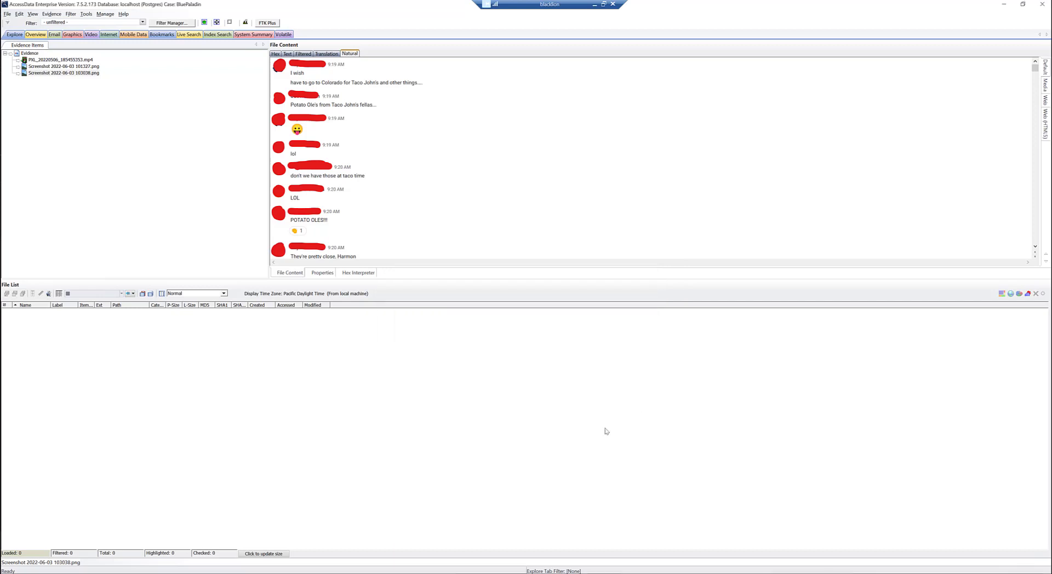
Compare the extracted OCR text of Screenshot 2022-06-03 103038.png with its natural image view
left_click(289, 55)
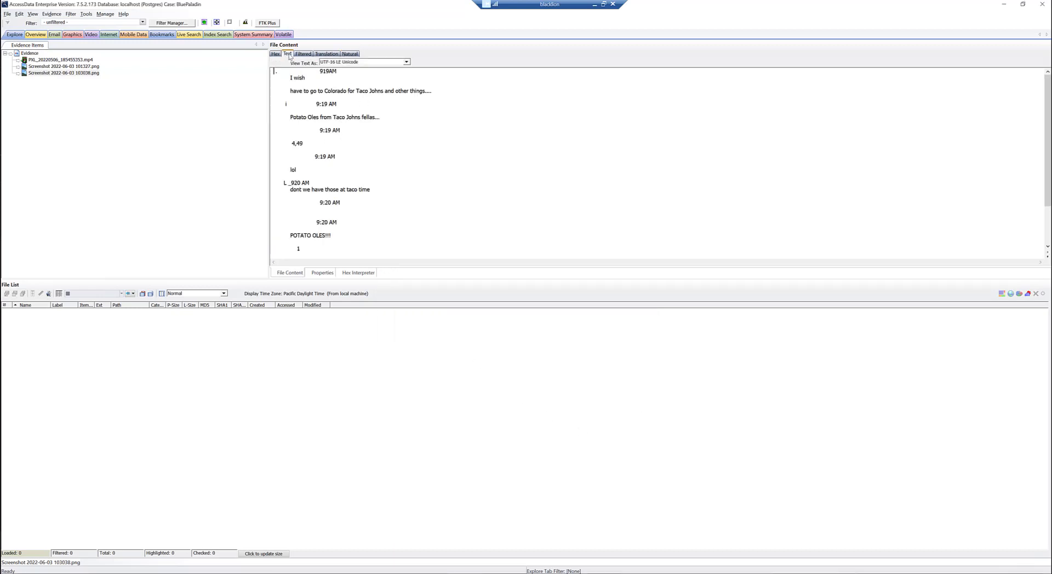
scroll(352, 166, "down", 3)
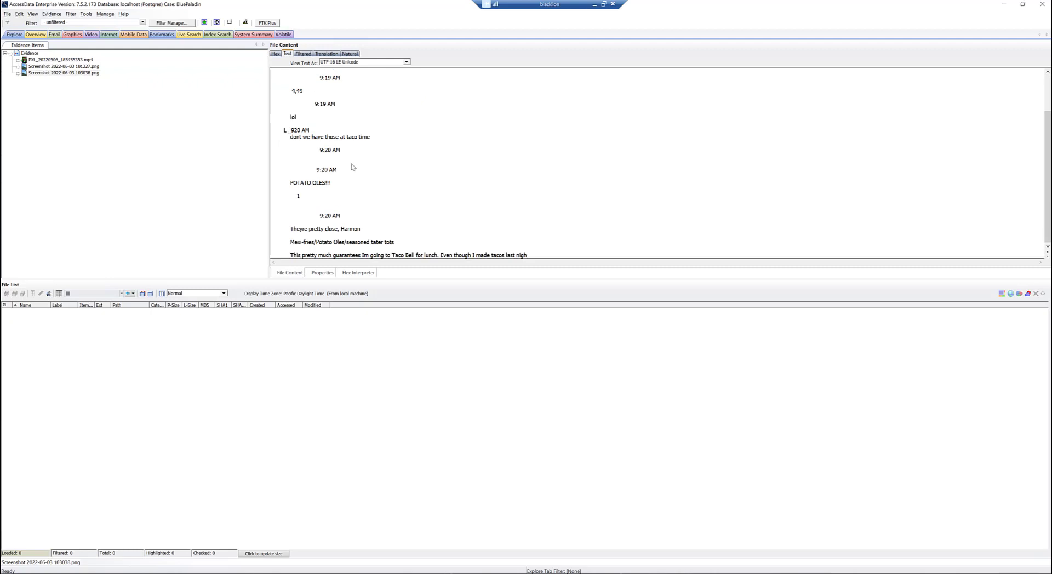
scroll(339, 190, "up", 3)
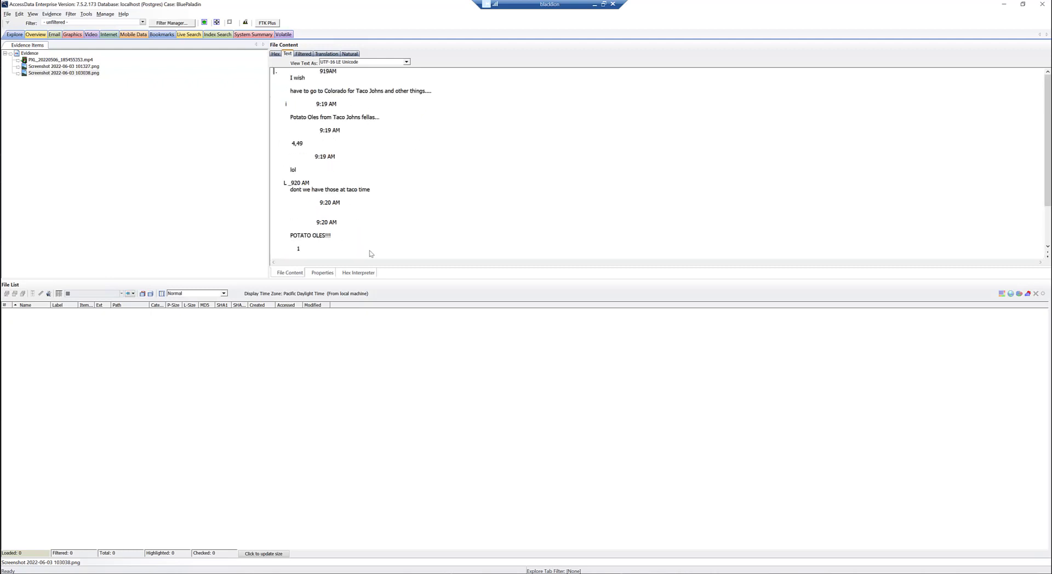
left_click(351, 54)
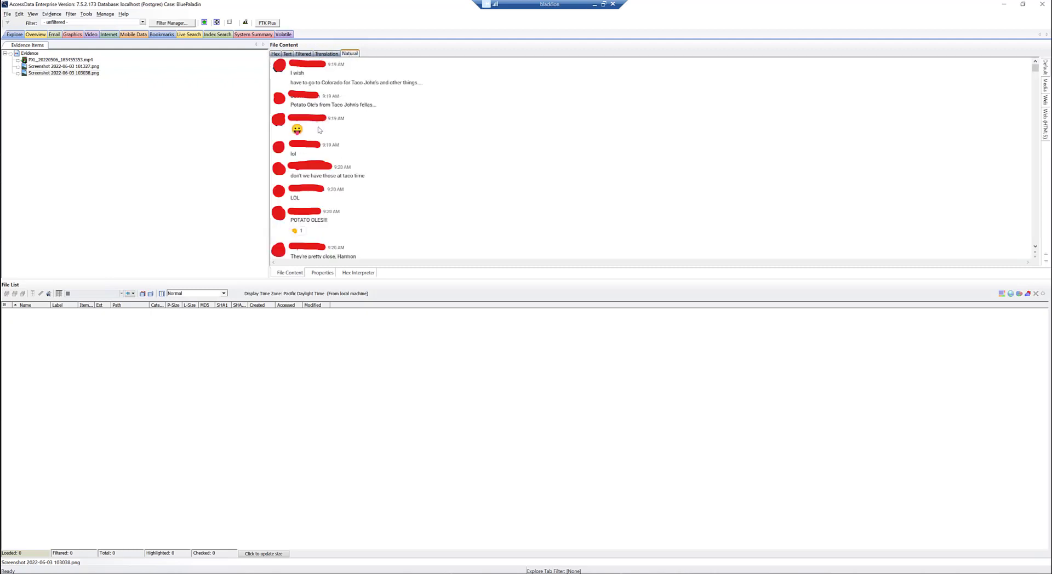
left_click(287, 54)
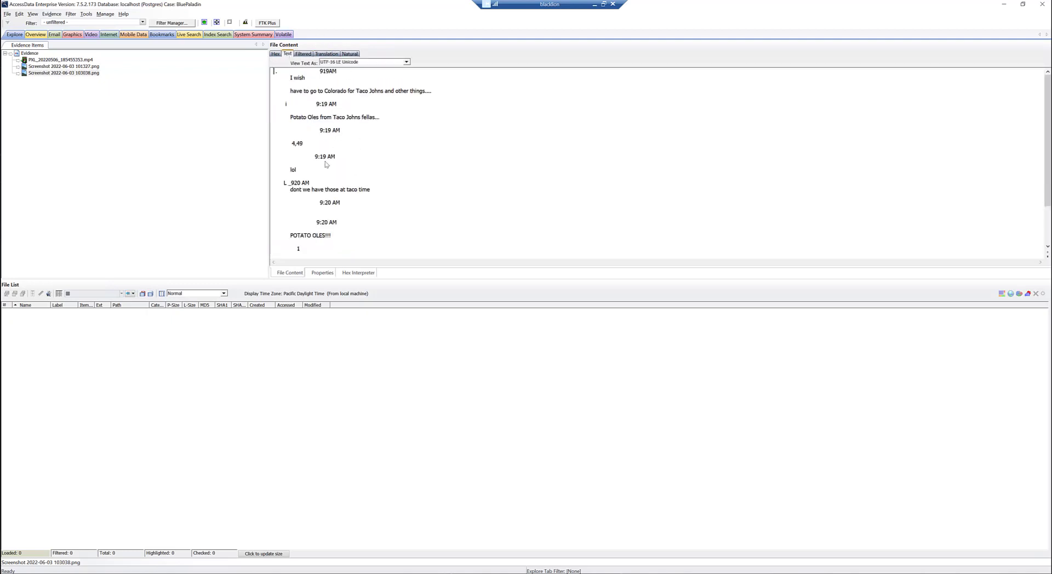
left_click(349, 53)
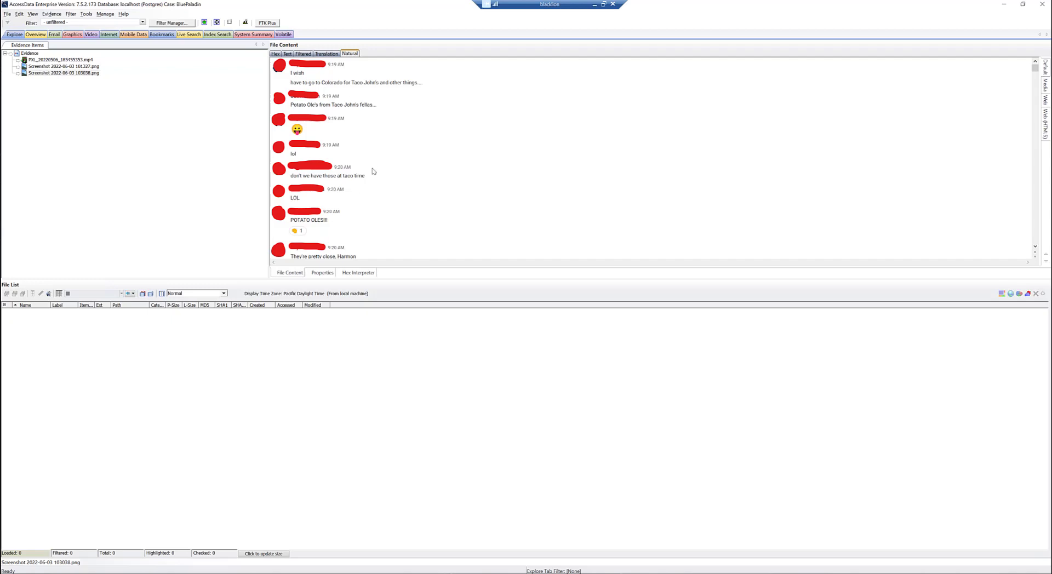
Open Screenshot 2022-06-03 101327.png and compare its natural image view with the extracted OCR text
left_click(76, 66)
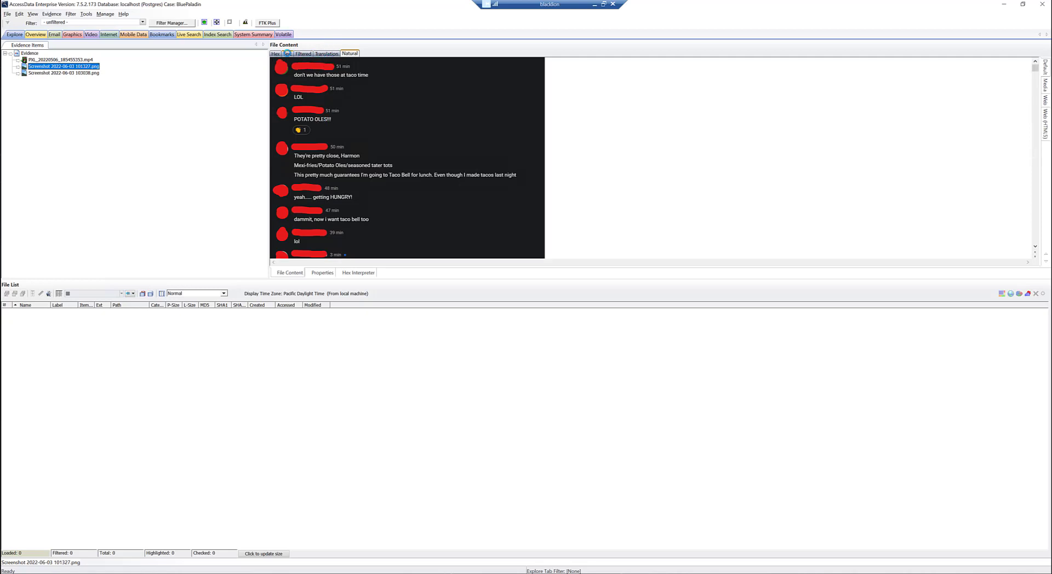
left_click(287, 53)
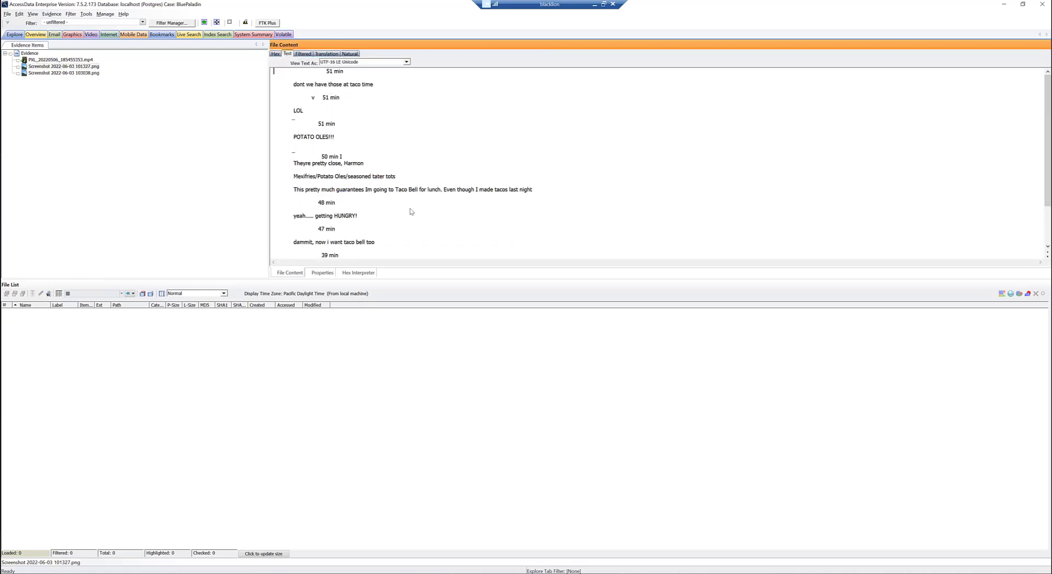
scroll(357, 172, "down", 2)
scroll(352, 168, "up", 2)
left_click(350, 53)
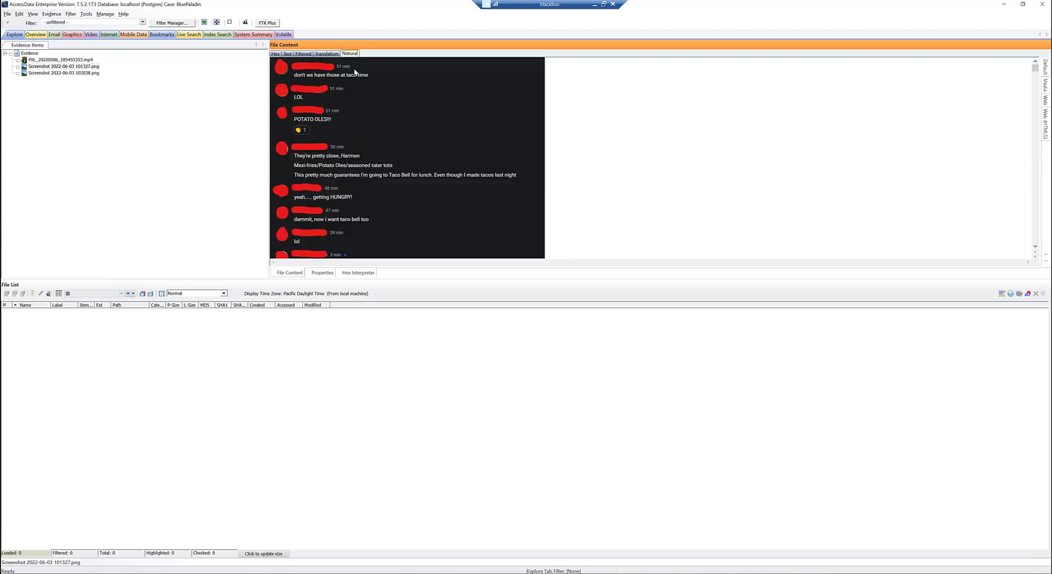
left_click(287, 53)
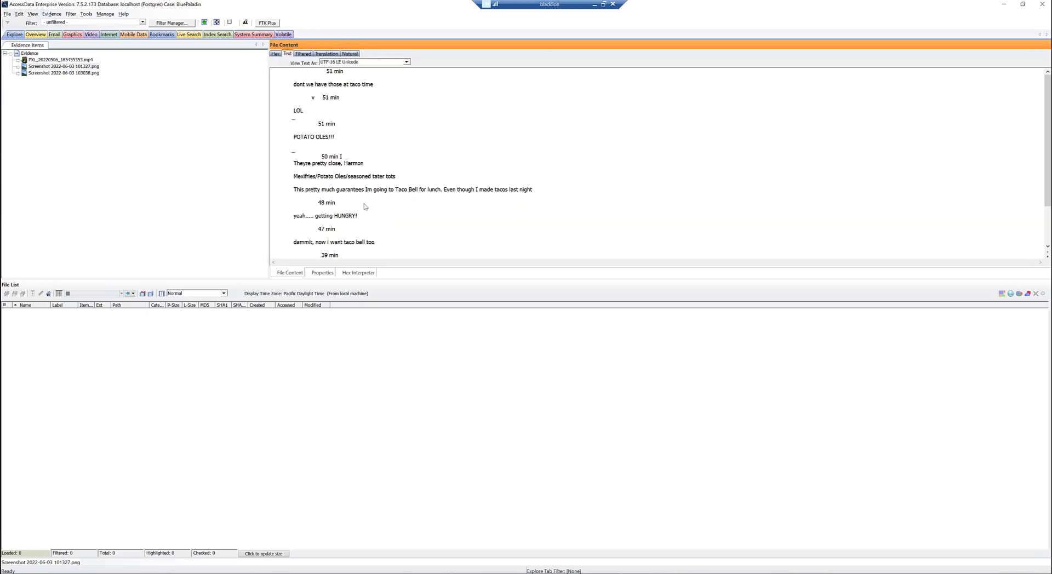
Run an index search for the term "johns" across all files
left_click(228, 36)
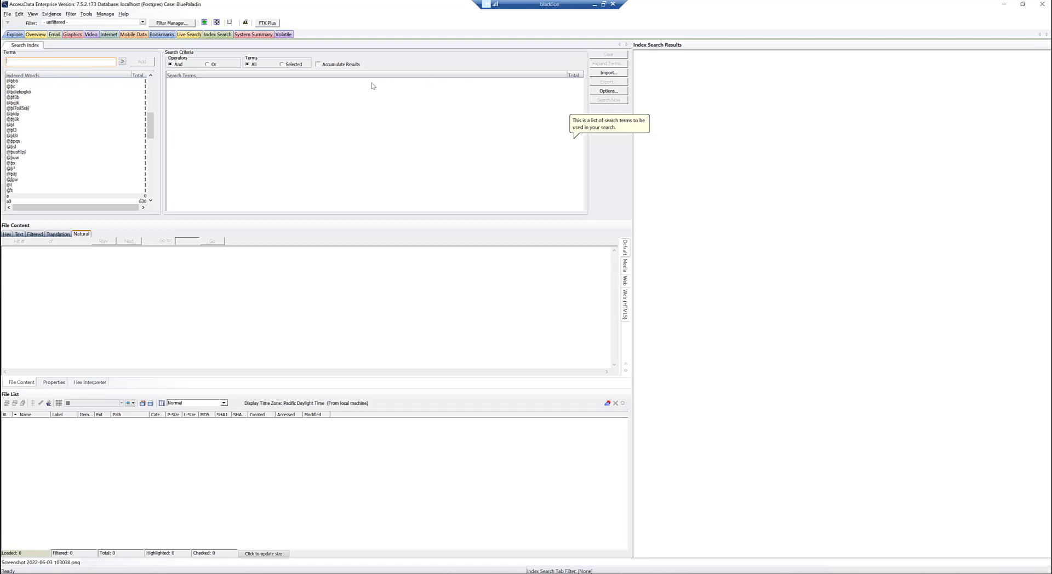
type("johns")
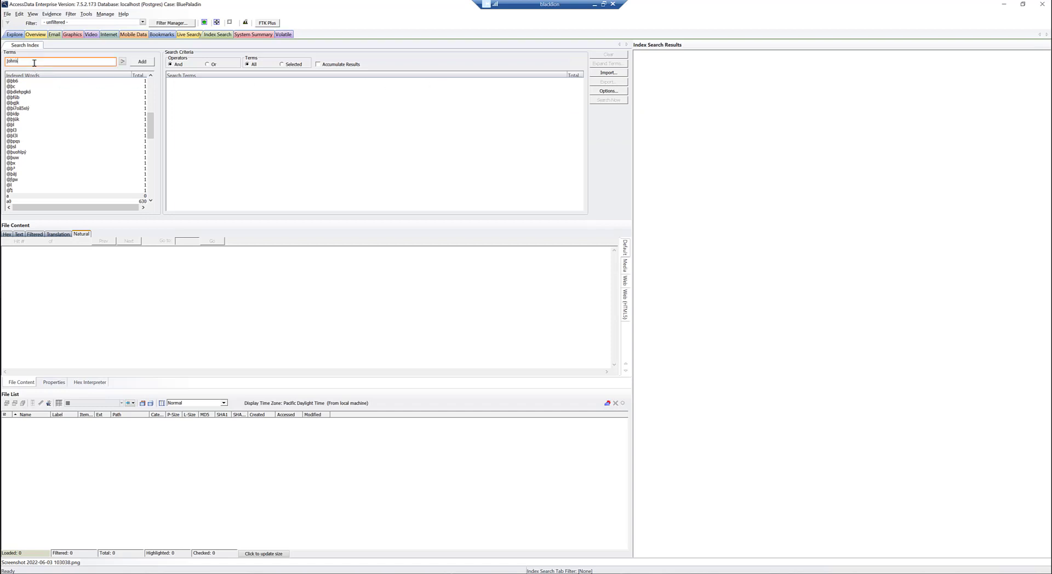
key("Return")
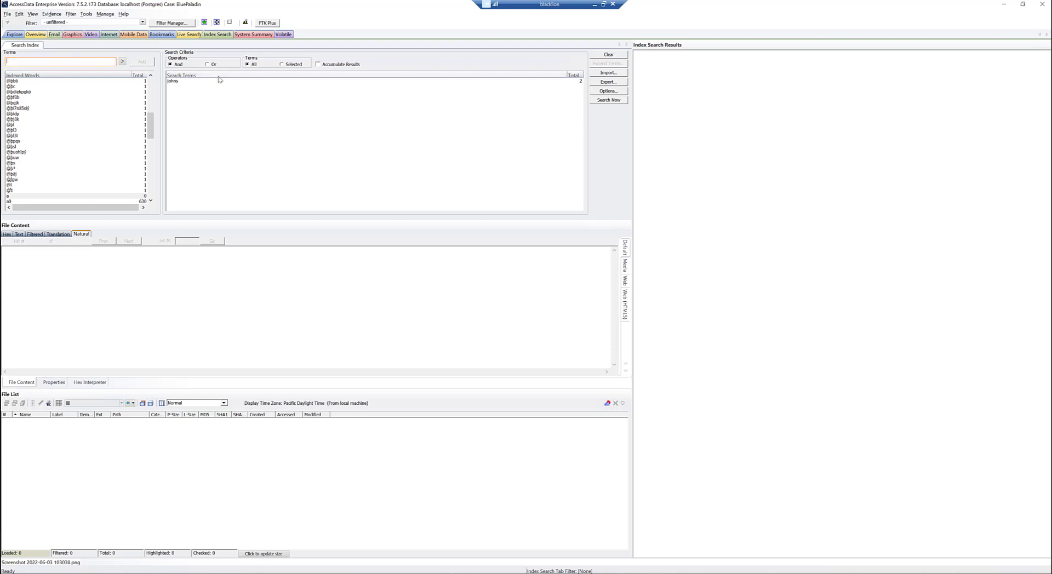
left_click(175, 81)
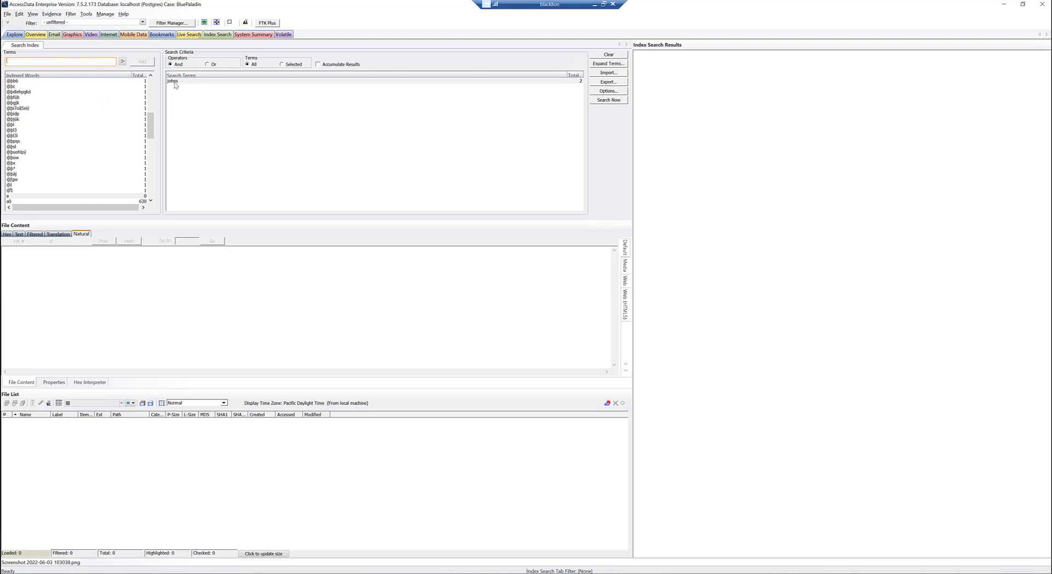
left_click(607, 102)
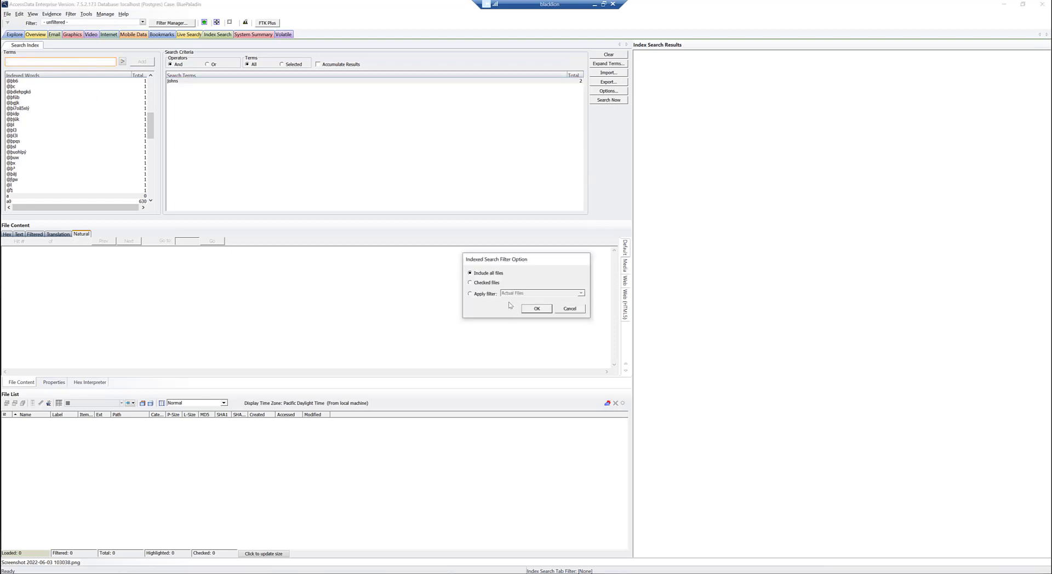
left_click(538, 307)
Expand the graphics results of the index search and view each hit in Screenshot 2022-06-03 103038.png
left_click(638, 54)
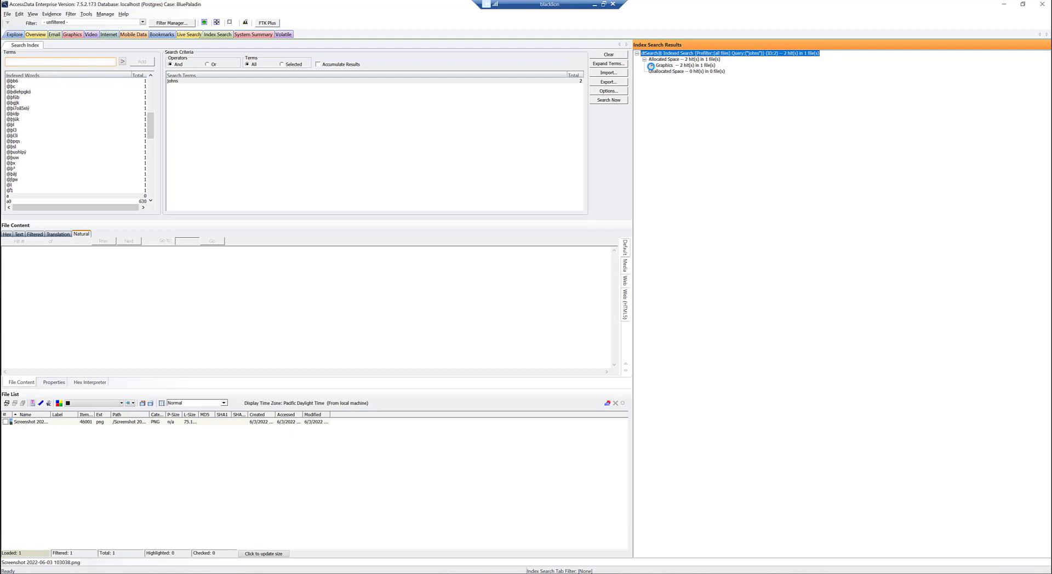
left_click(652, 65)
left_click(660, 71)
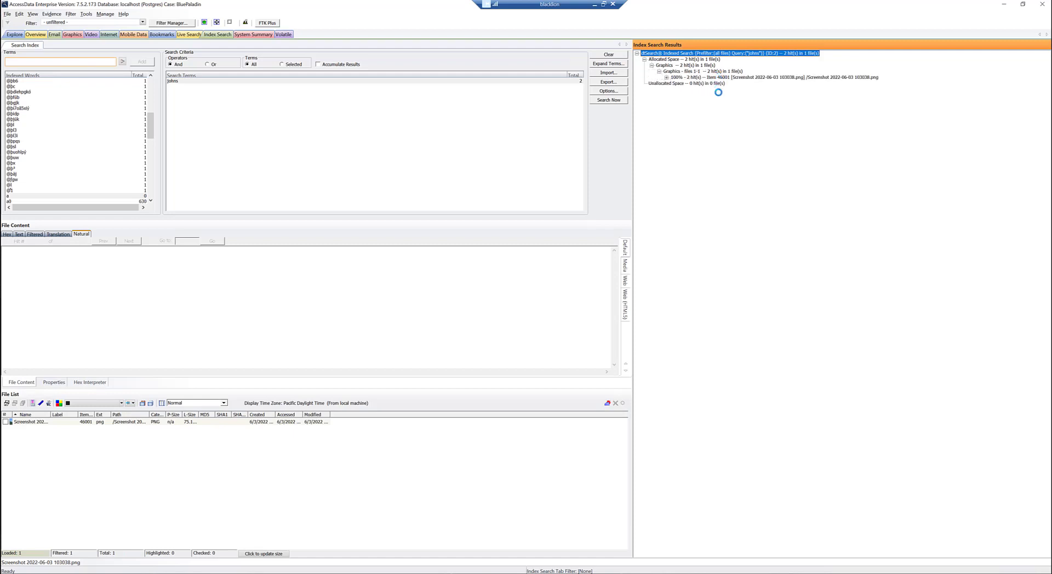
left_click(719, 77)
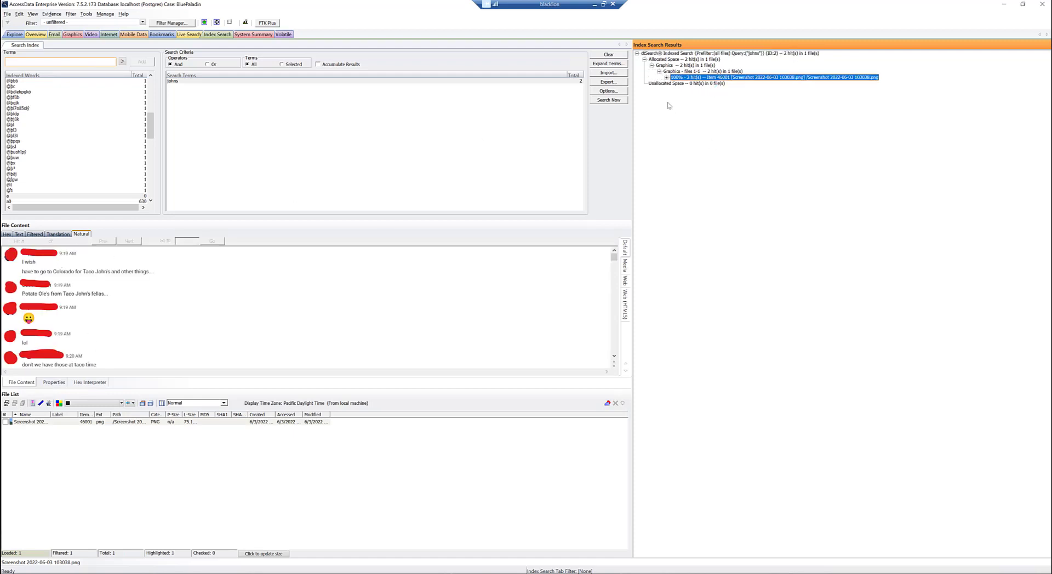
left_click(666, 77)
left_click(715, 84)
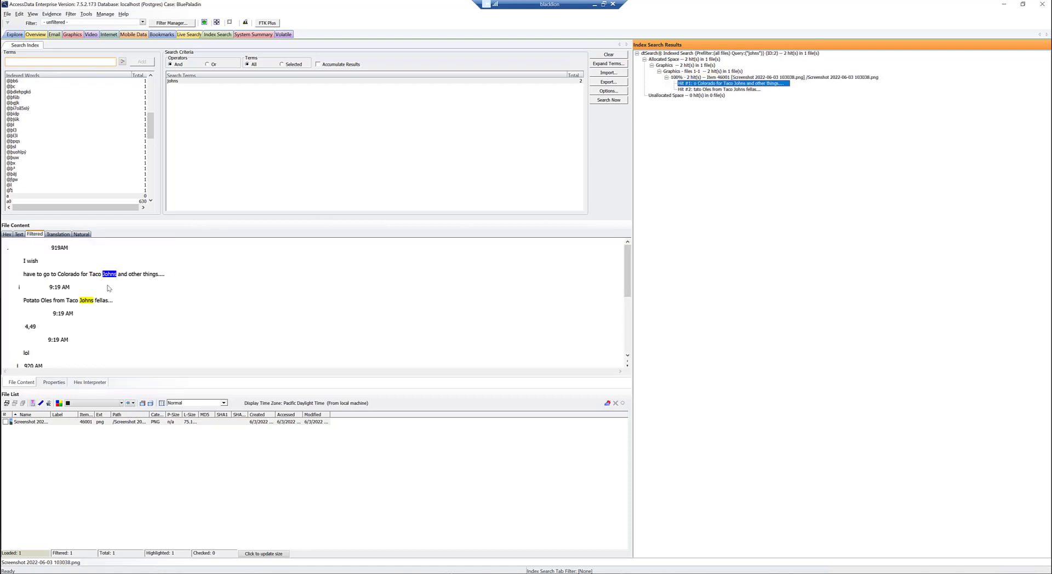
left_click(721, 90)
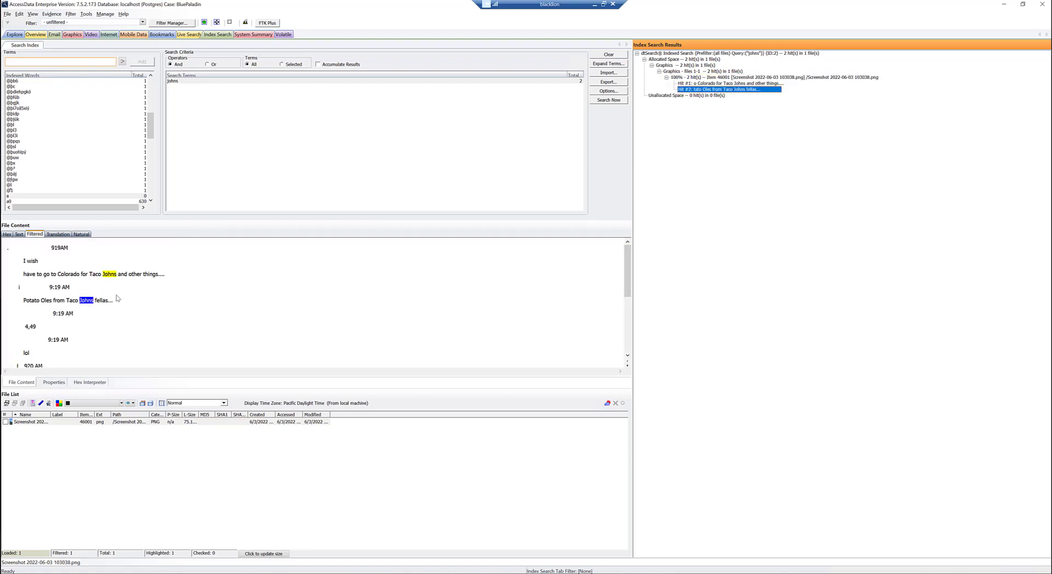